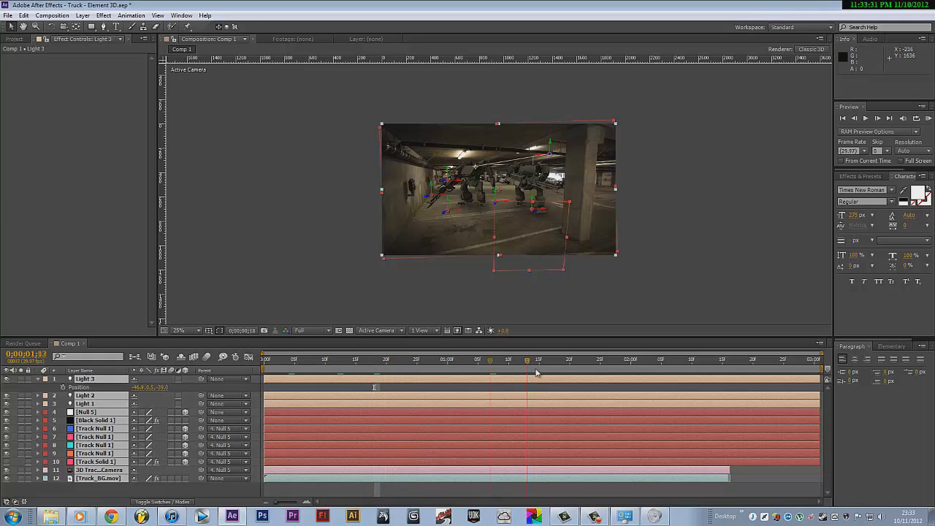
Scrub the garage shot back to frame 0;26 and select the Null 5 layer.
{"action": "left_click", "coordinate": [484, 360]}
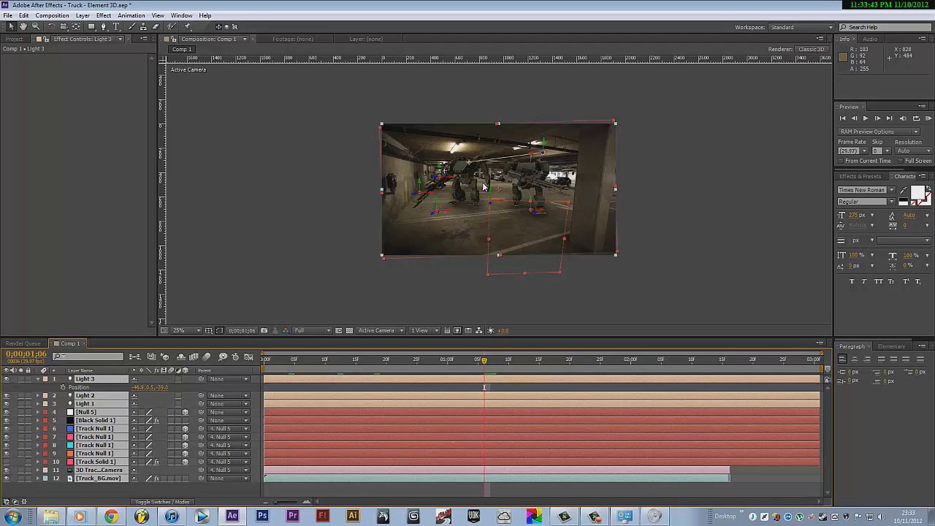
{"action": "left_click", "coordinate": [113, 498]}
{"action": "left_click", "coordinate": [87, 413]}
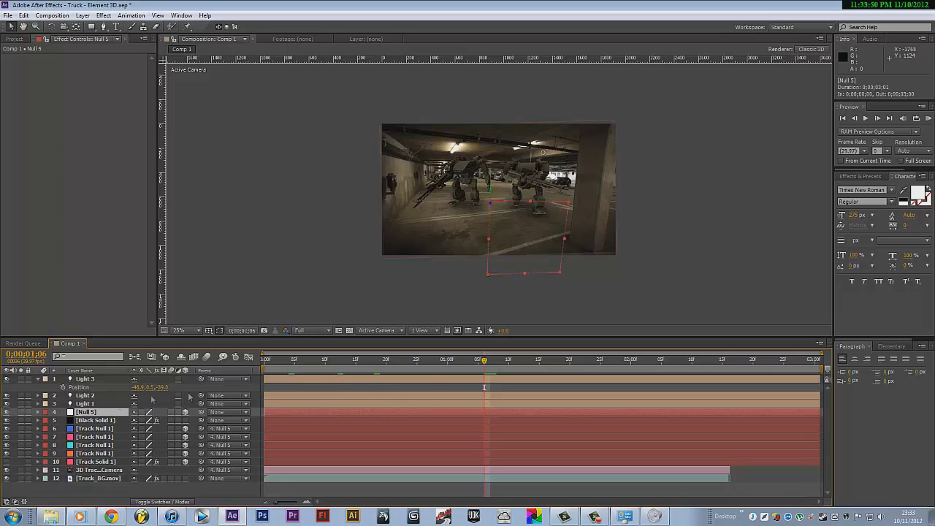
{"action": "left_click_drag", "start_coordinate": [484, 362], "coordinate": [424, 362]}
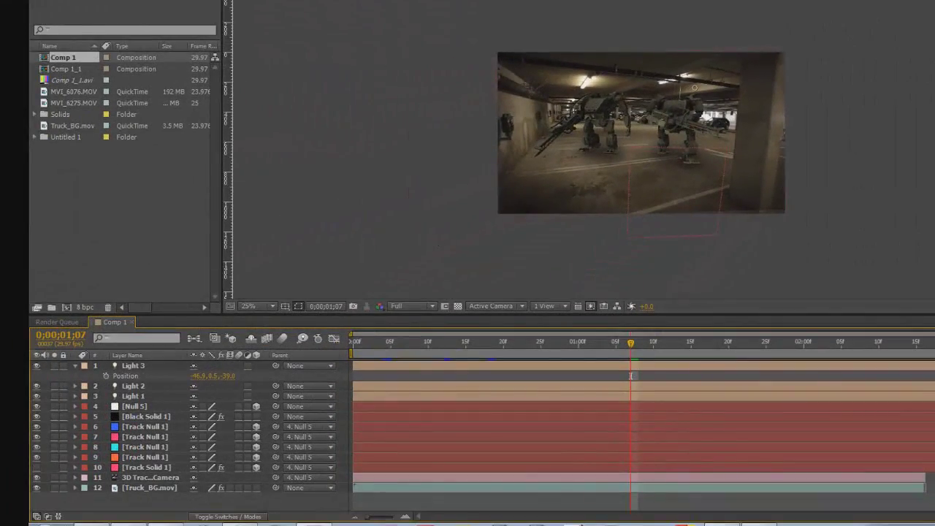
Build Comp 2 from MVI_6076.MOV, park at 0;00;02;06 and show the layer's effect settings.
{"action": "left_click", "coordinate": [52, 15]}
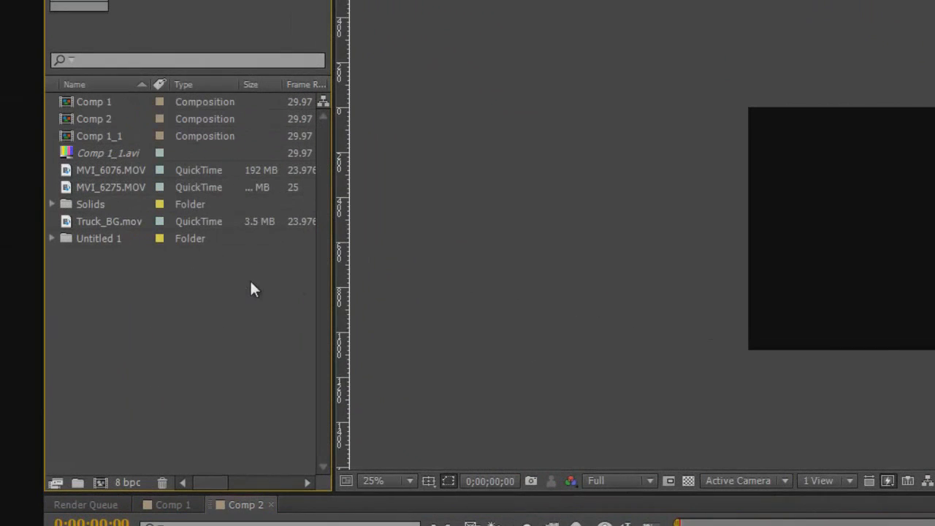
{"action": "left_click_drag", "start_coordinate": [133, 174], "coordinate": [299, 219]}
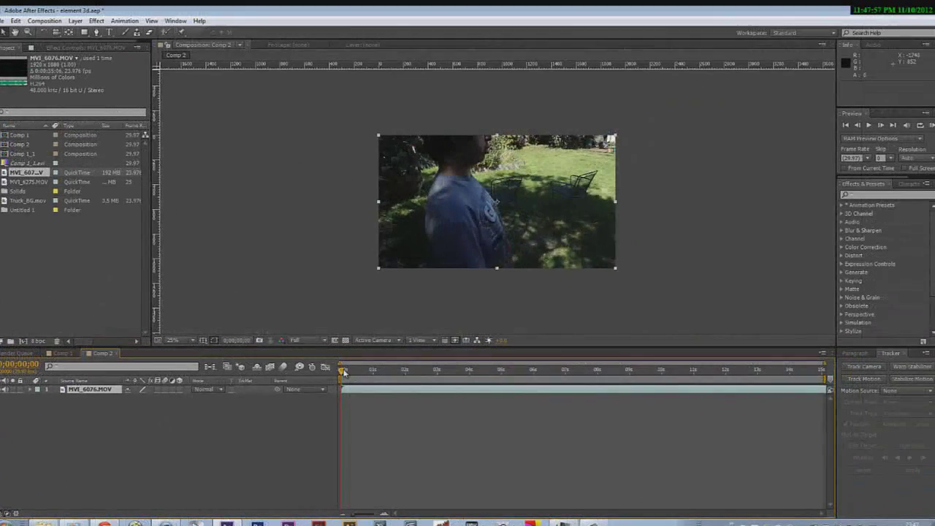
{"action": "left_click_drag", "start_coordinate": [344, 373], "coordinate": [420, 373]}
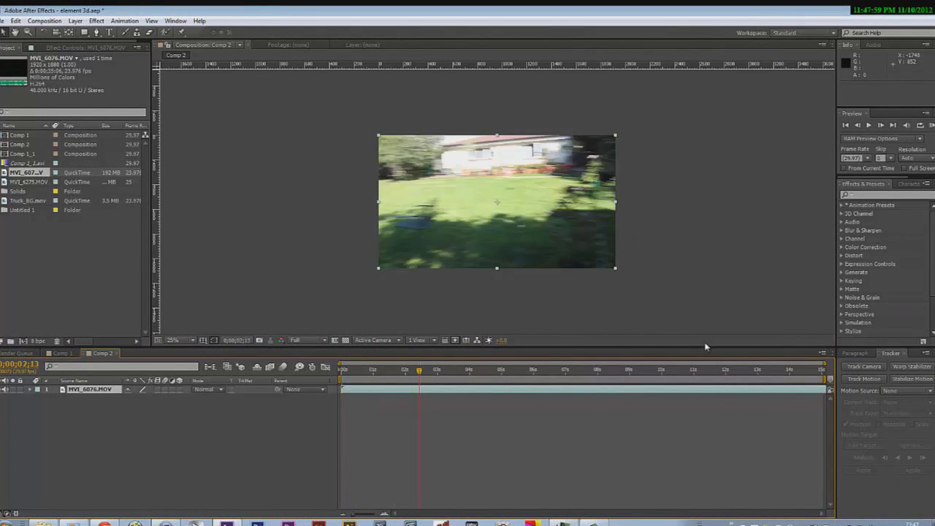
{"action": "left_click", "coordinate": [412, 371]}
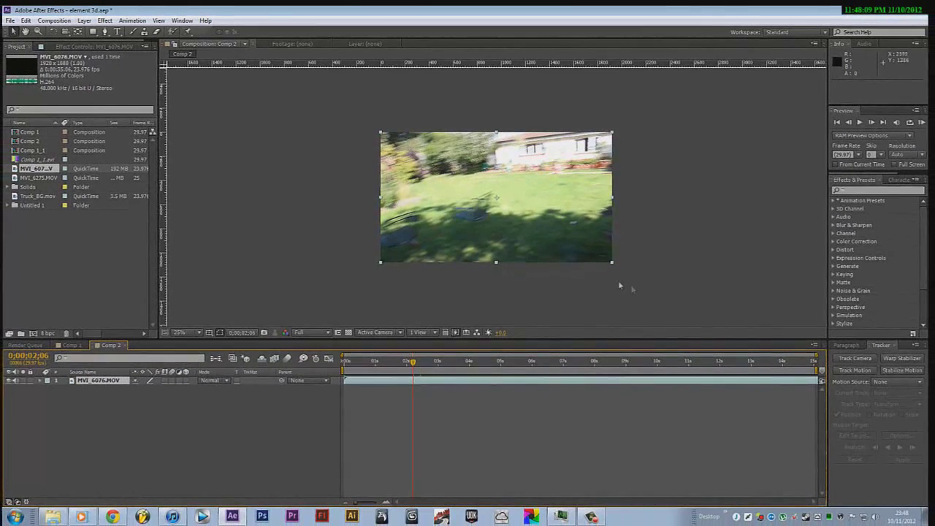
{"action": "left_click", "coordinate": [91, 47]}
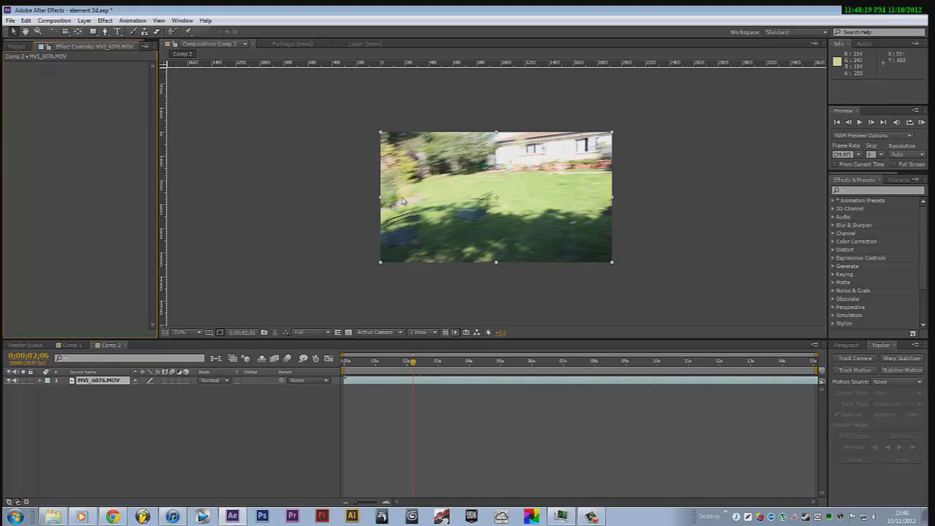
Check the footage layer's camera-tracking options, dismiss them, and switch back to Comp 1.
{"action": "right_click", "coordinate": [457, 184]}
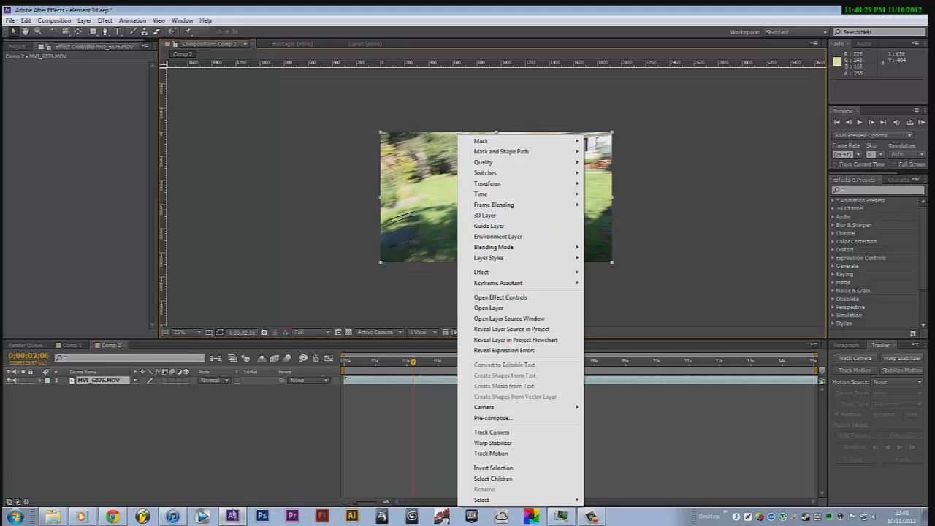
{"action": "left_click", "coordinate": [234, 463]}
{"action": "left_click", "coordinate": [61, 346]}
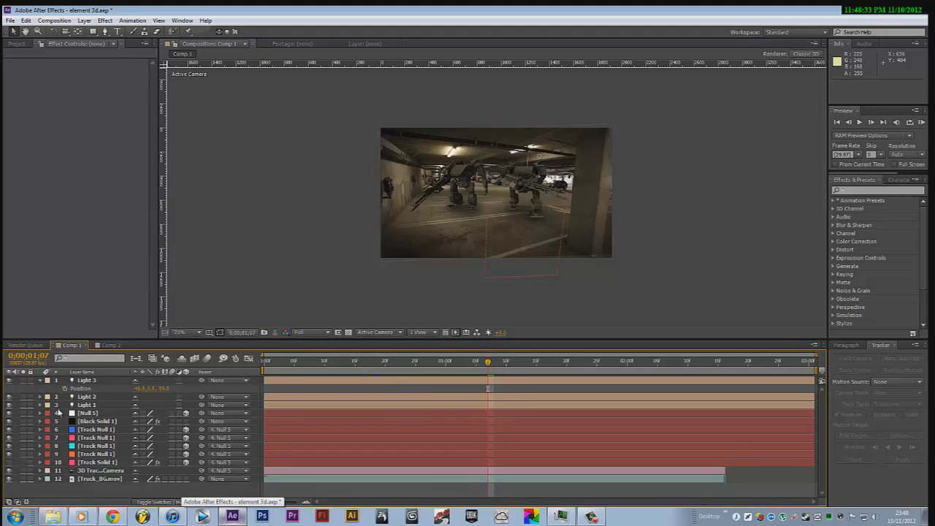
Select the four Track Null layers and the 3D Tracker Camera layer.
{"action": "left_click", "coordinate": [96, 430]}
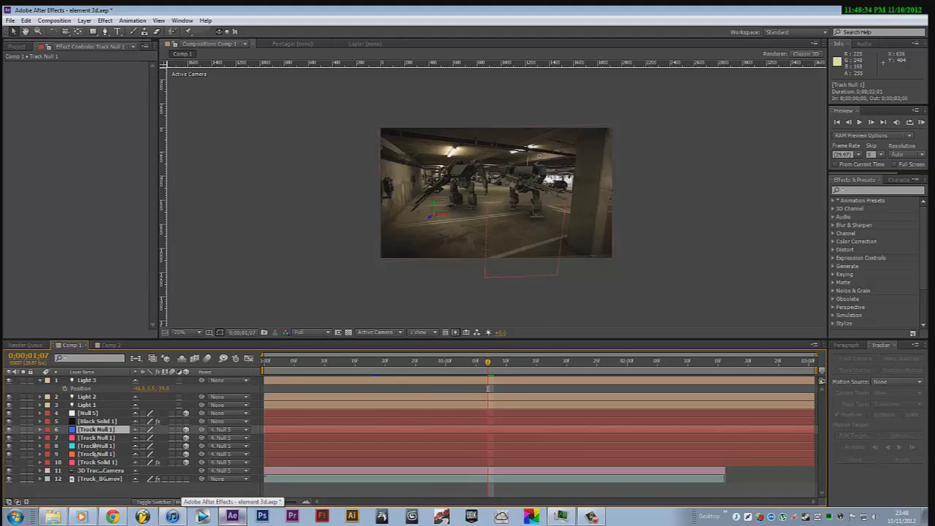
{"action": "left_click", "coordinate": [106, 454], "text": "shift"}
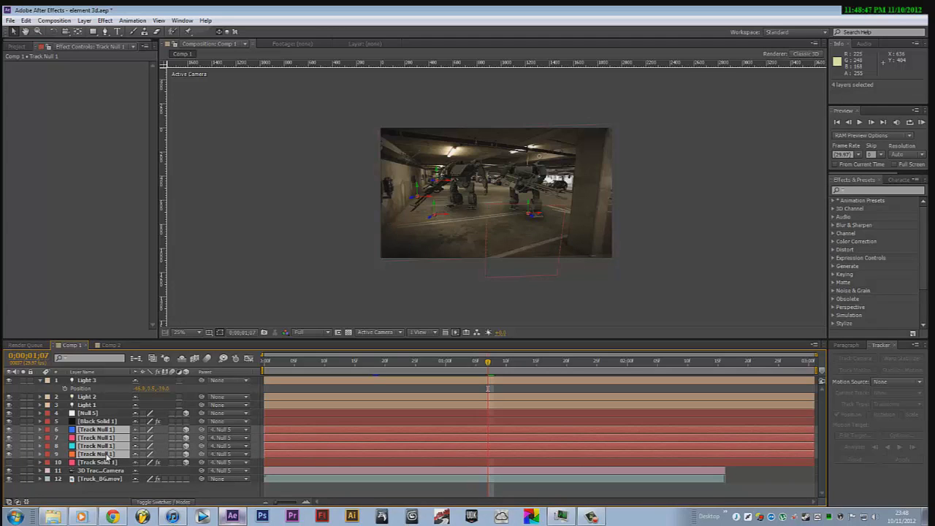
{"action": "left_click", "coordinate": [99, 470]}
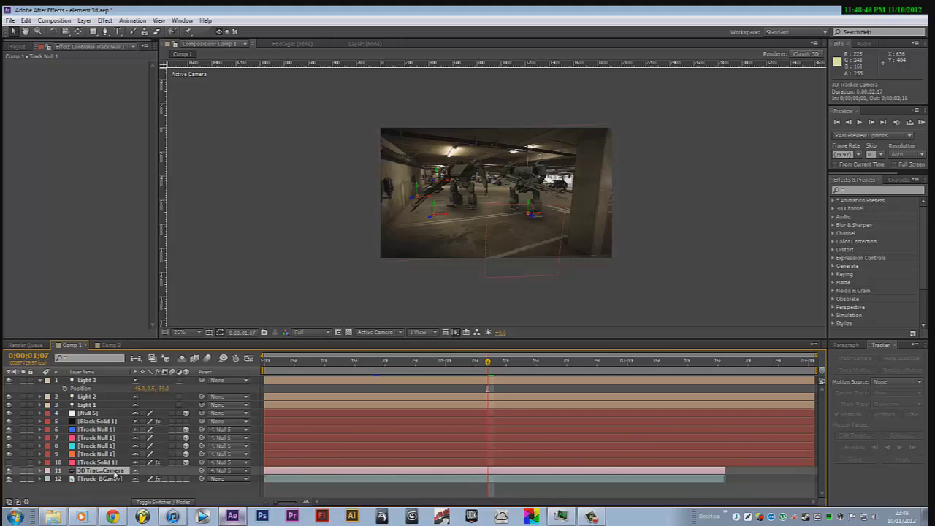
Toggle the tracker camera's visibility to compare, leave it on, and select Black Solid 1.
{"action": "left_click", "coordinate": [9, 471]}
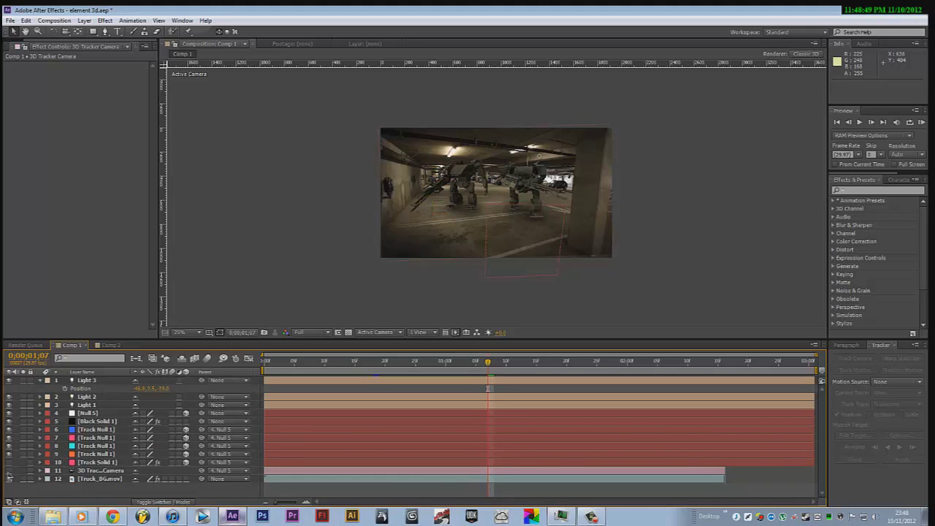
{"action": "left_click", "coordinate": [9, 471]}
{"action": "left_click", "coordinate": [9, 471]}
{"action": "left_click", "coordinate": [9, 472]}
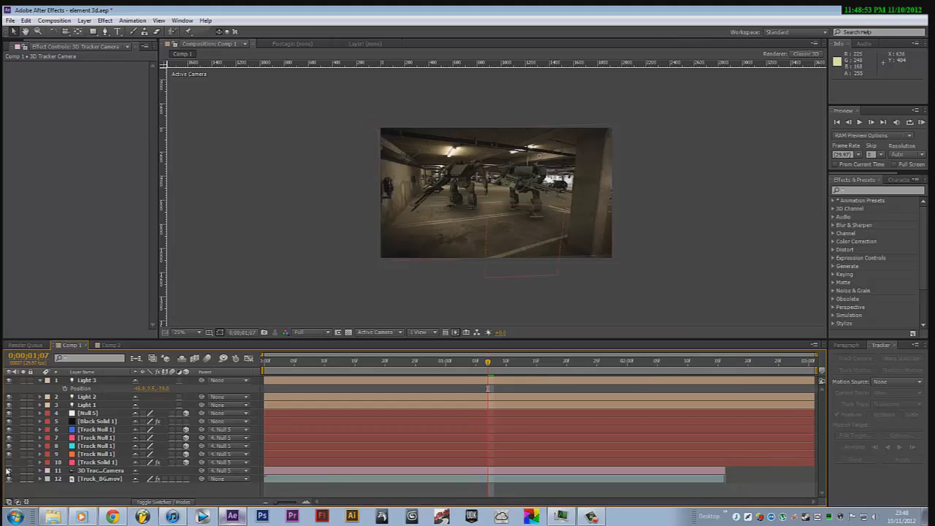
{"action": "left_click", "coordinate": [89, 421]}
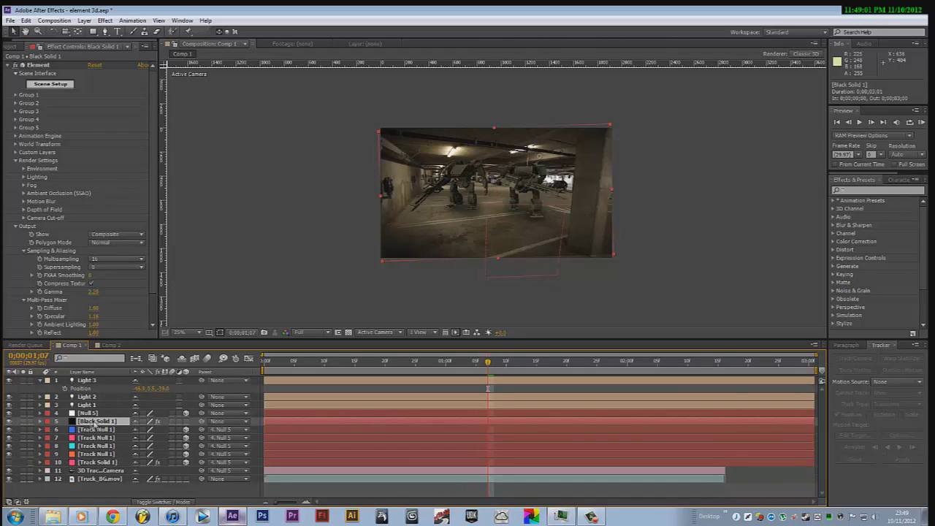
{"action": "right_click", "coordinate": [103, 487]}
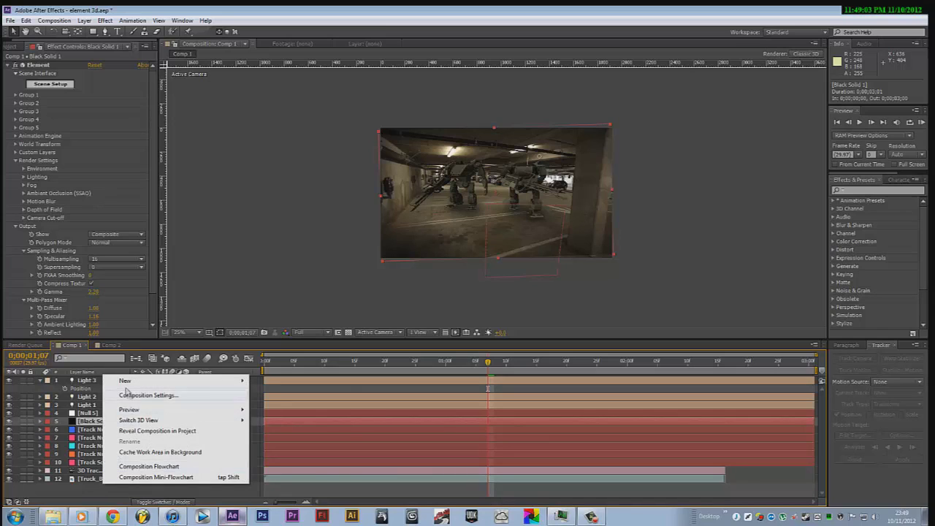
{"action": "mouse_move", "coordinate": [125, 381]}
{"action": "left_click", "coordinate": [122, 496]}
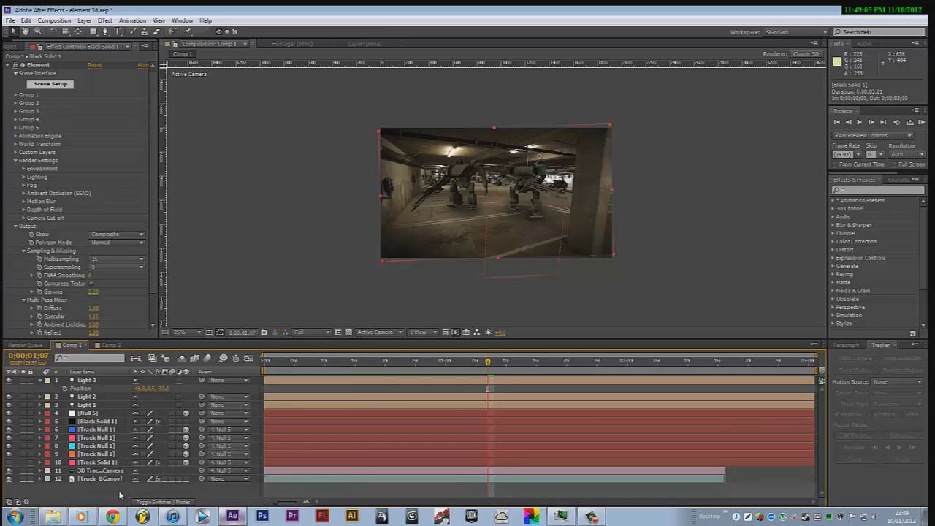
{"action": "left_click", "coordinate": [15, 65]}
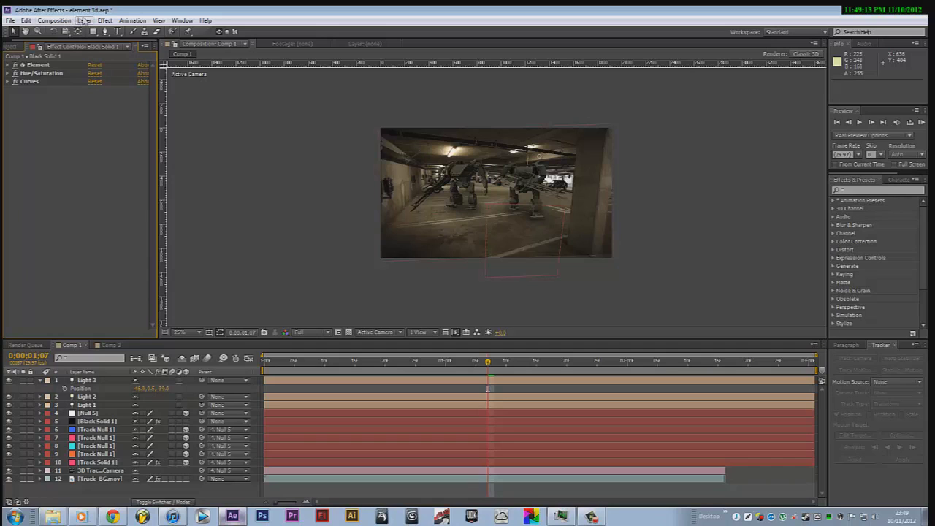
{"action": "left_click", "coordinate": [104, 21]}
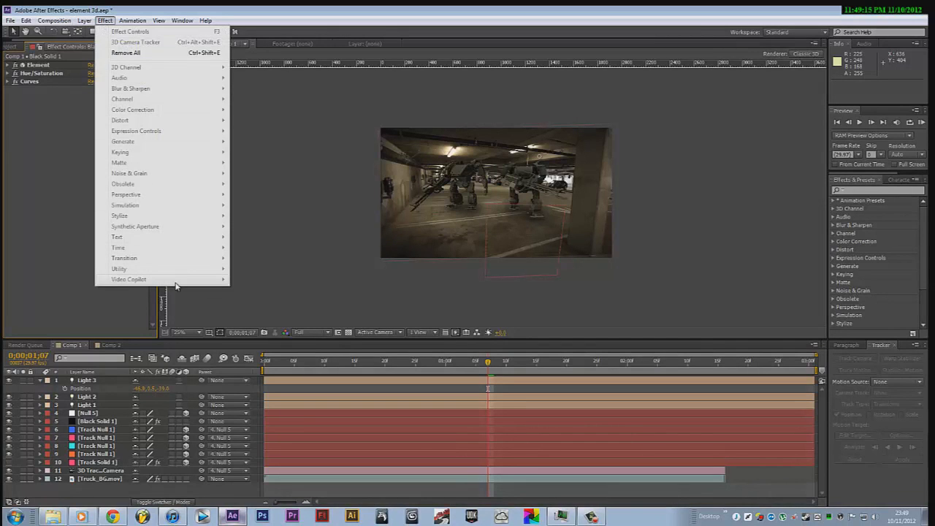
{"action": "left_click", "coordinate": [82, 248]}
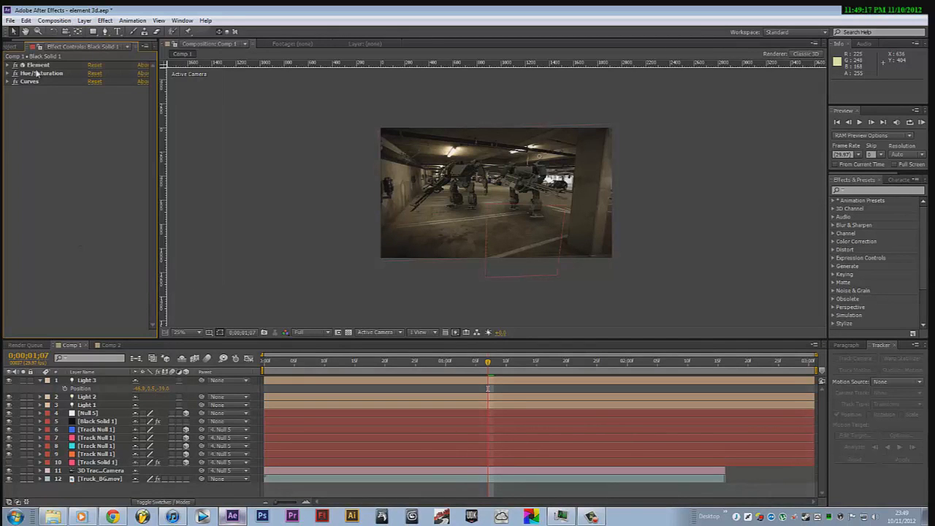
{"action": "left_click", "coordinate": [8, 66]}
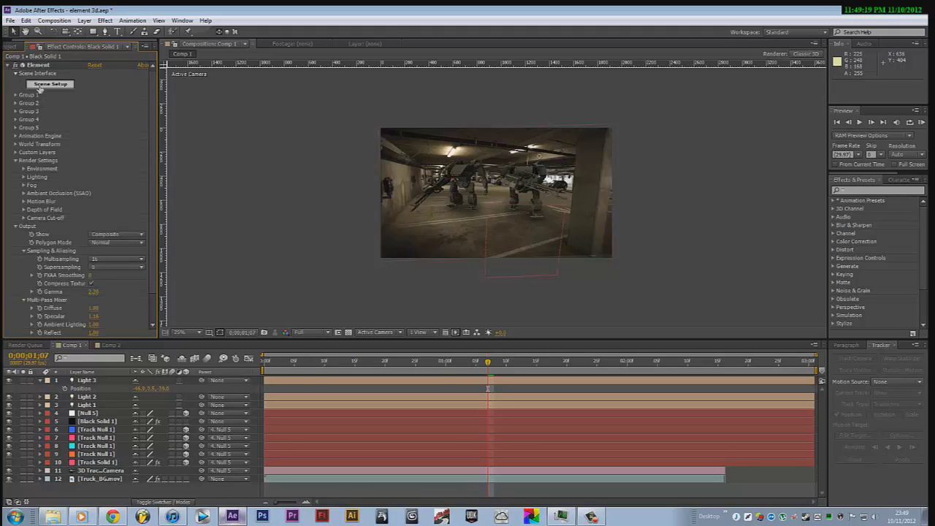
Open Element 3D Scene Setup and choose Import 3D Object from the Model Browser menu.
{"action": "left_click", "coordinate": [41, 86]}
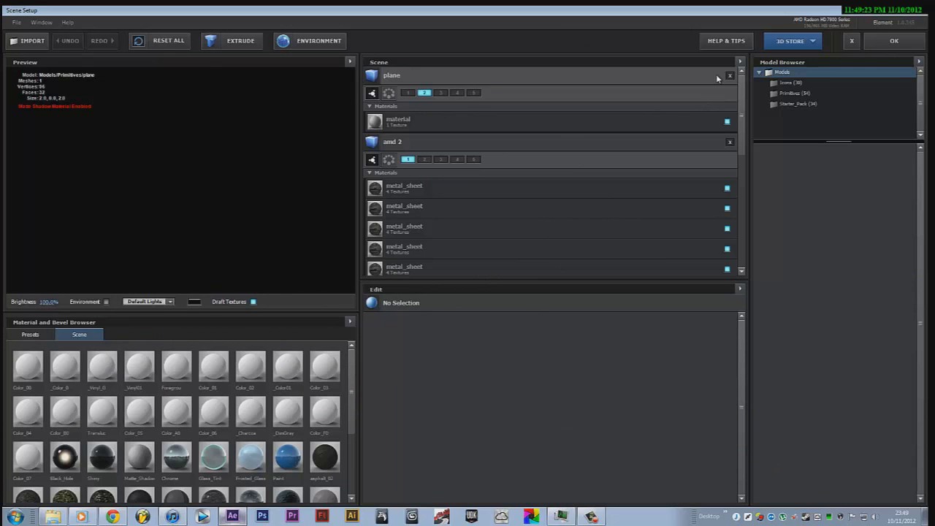
{"action": "left_click", "coordinate": [916, 63]}
{"action": "left_click", "coordinate": [910, 66]}
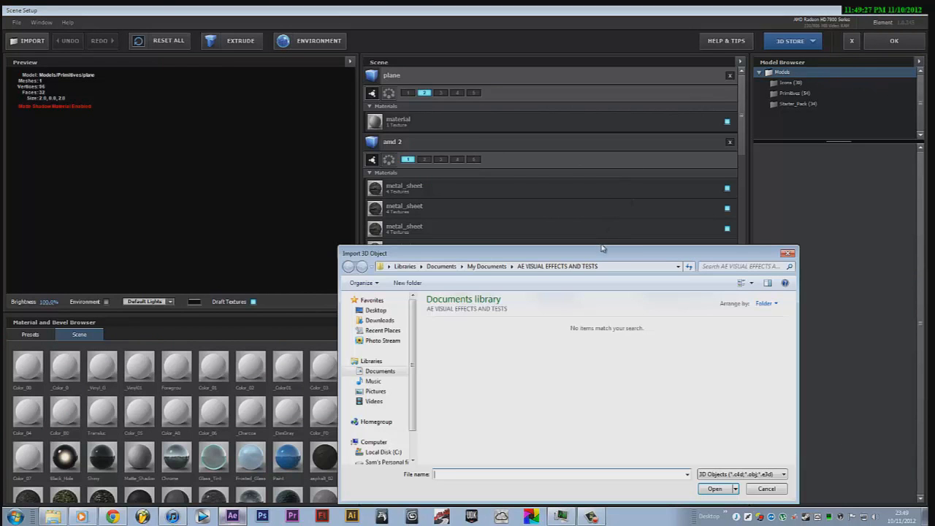
Reposition the import dialog and review the accepted 3D file types.
{"action": "left_click_drag", "start_coordinate": [605, 254], "coordinate": [362, 143]}
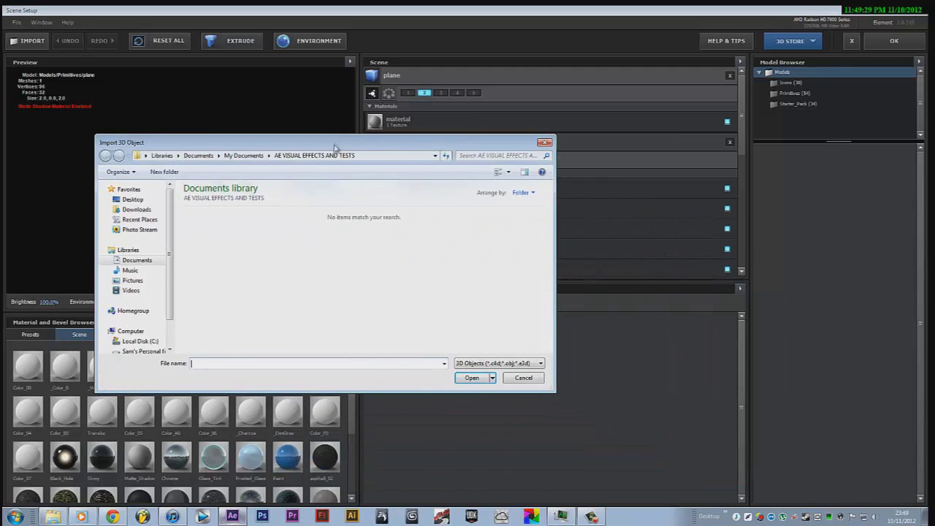
{"action": "left_click", "coordinate": [512, 365]}
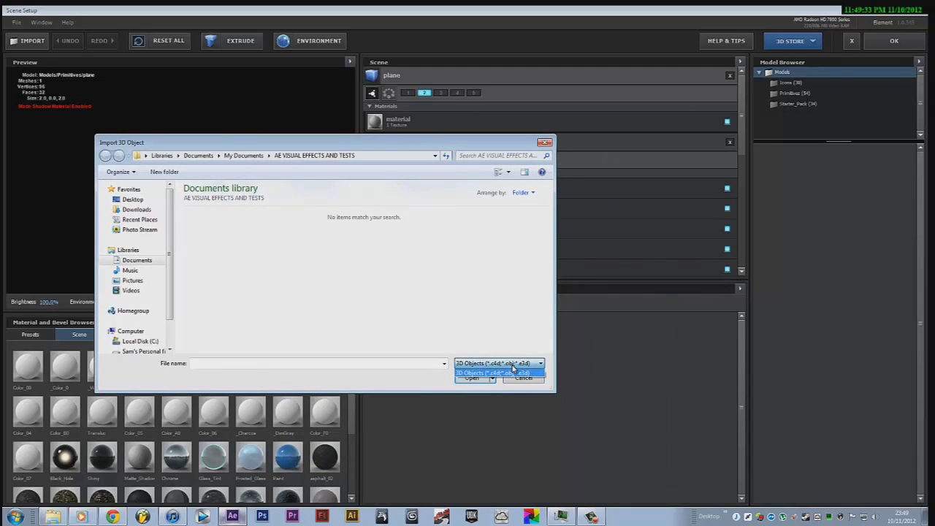
{"action": "left_click", "coordinate": [513, 365]}
{"action": "left_click", "coordinate": [496, 365]}
{"action": "left_click", "coordinate": [499, 368]}
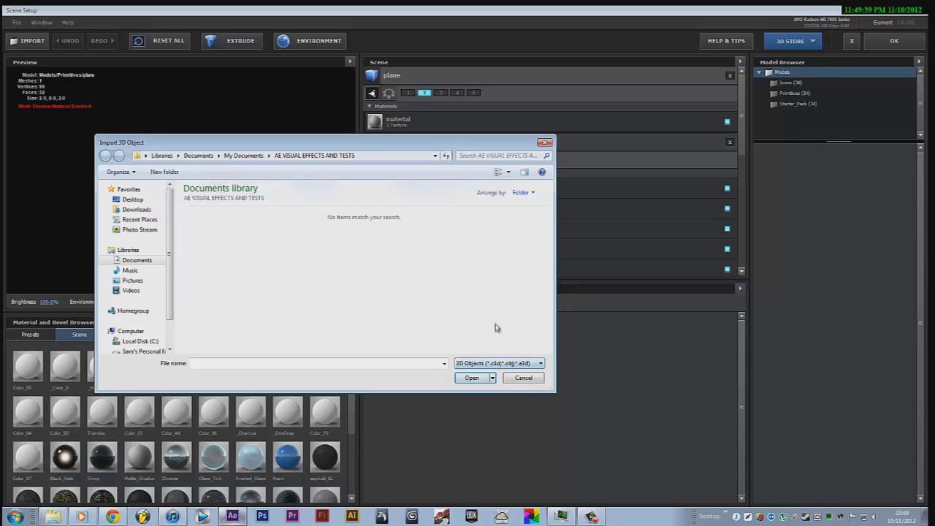
{"action": "left_click", "coordinate": [517, 364]}
{"action": "left_click", "coordinate": [517, 369]}
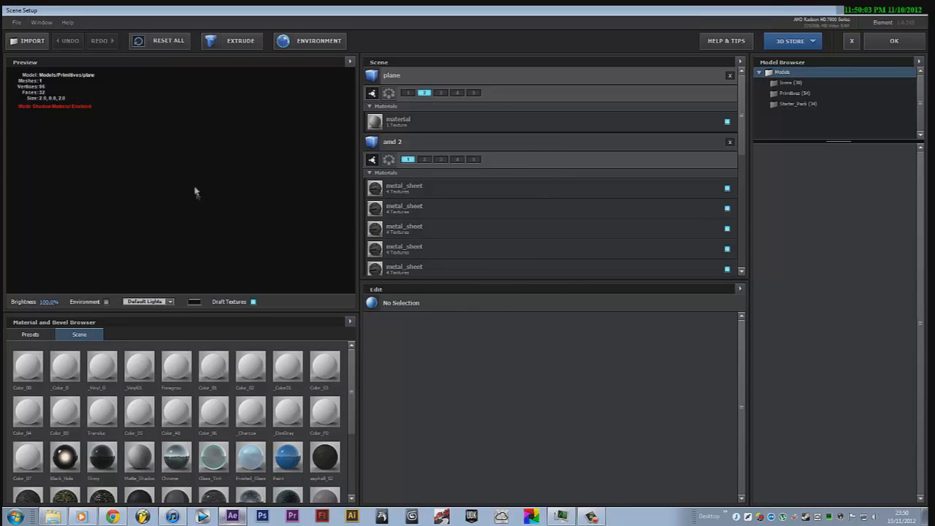
Collapse amd 2's material list and enable the Environment backdrop in the preview.
{"action": "left_click", "coordinate": [369, 172]}
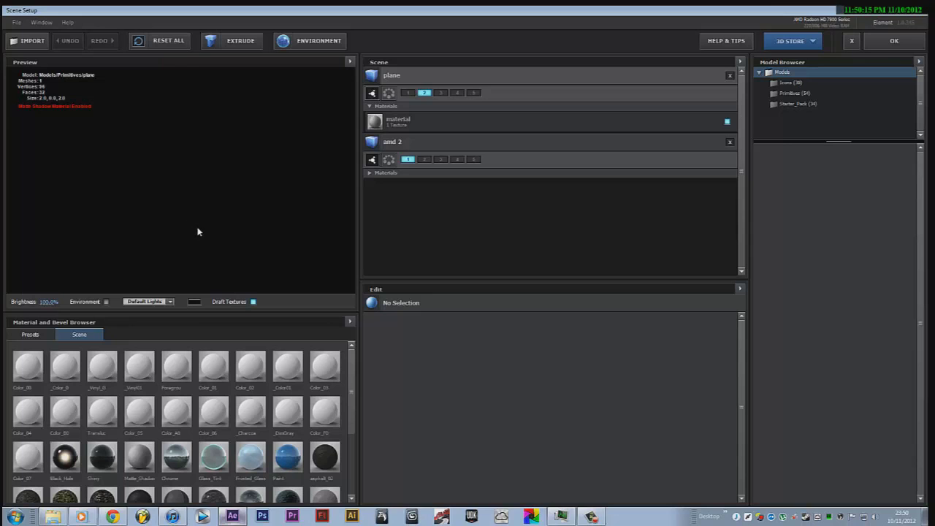
{"action": "left_click", "coordinate": [107, 302]}
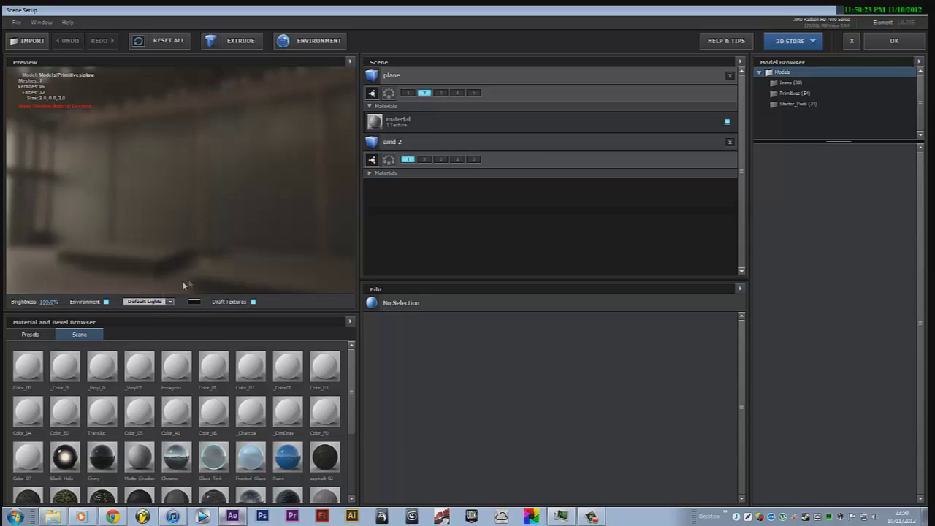
Switch the preview lighting to Cinema and select the amd 2 model.
{"action": "left_click", "coordinate": [155, 303]}
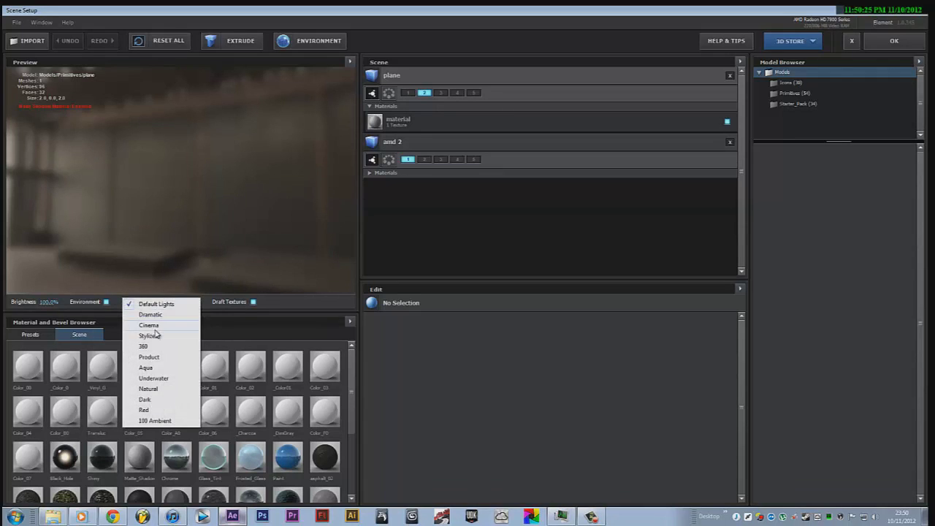
{"action": "left_click", "coordinate": [151, 324]}
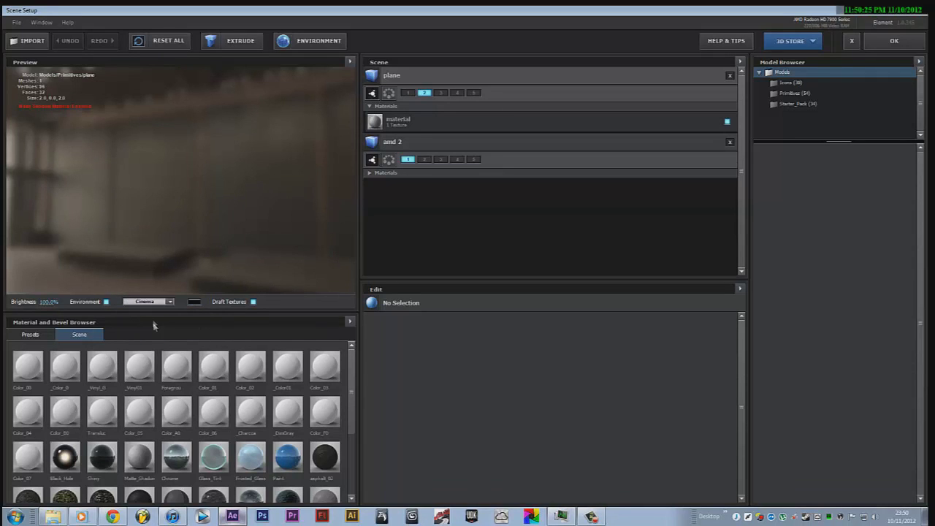
{"action": "left_click", "coordinate": [399, 142]}
{"action": "left_click", "coordinate": [403, 122]}
{"action": "left_click", "coordinate": [404, 141]}
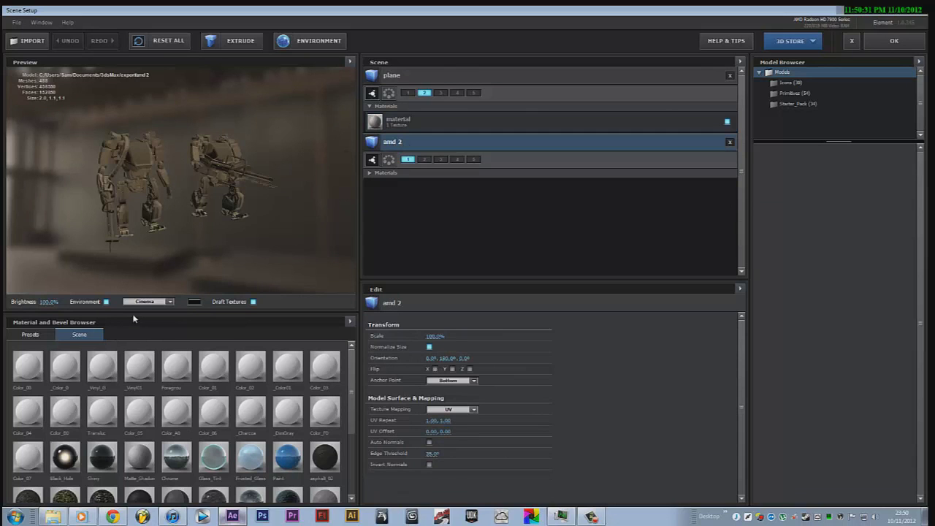
Compare the Dramatic and Default Lights presets, settling on Dramatic lighting.
{"action": "left_click", "coordinate": [148, 301]}
{"action": "left_click", "coordinate": [154, 307]}
{"action": "left_click", "coordinate": [155, 306]}
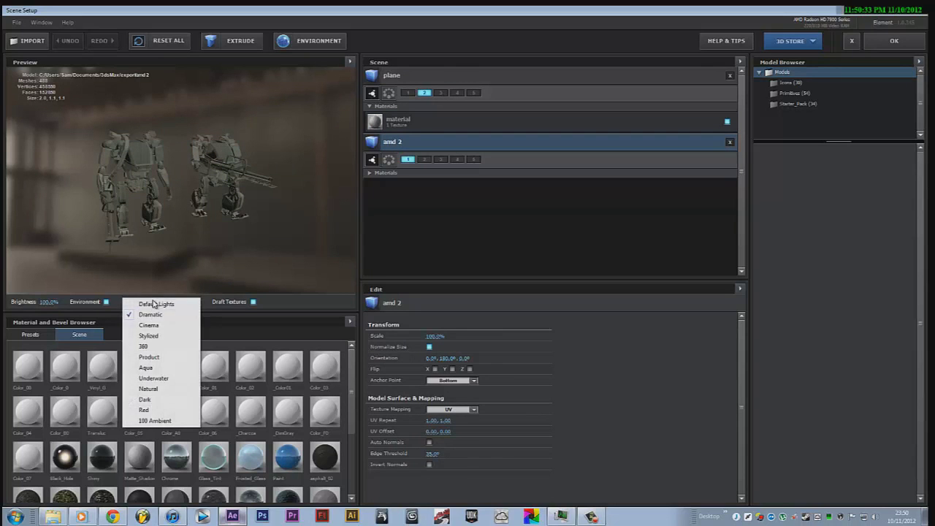
{"action": "left_click", "coordinate": [154, 302]}
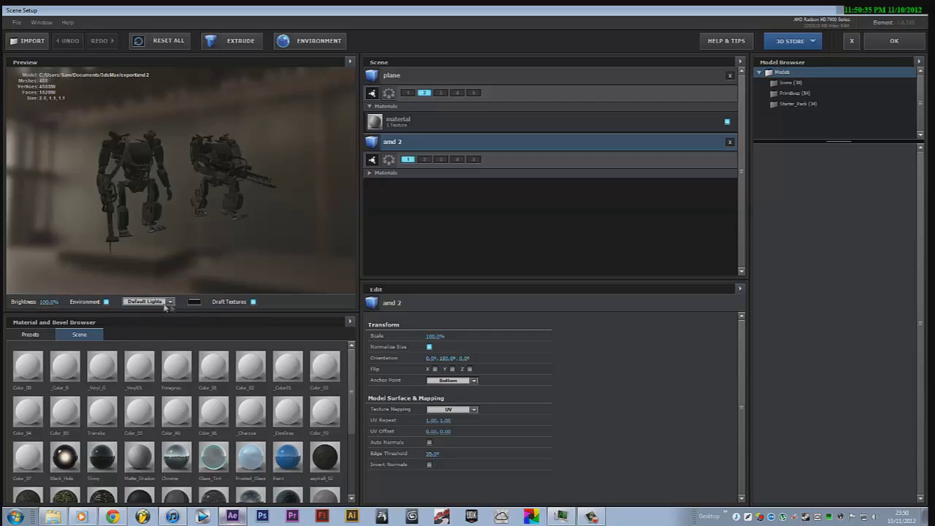
{"action": "left_click", "coordinate": [167, 302]}
{"action": "left_click", "coordinate": [161, 314]}
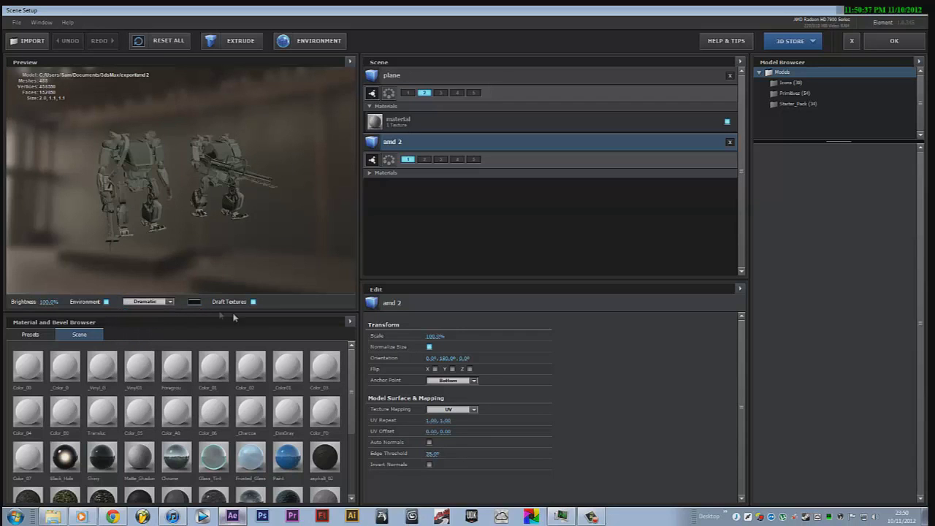
Keep amd 2's anchor at Bottom, give metal_sheet a Studio_warm environment, and close without saving.
{"action": "left_click", "coordinate": [451, 380]}
{"action": "left_click", "coordinate": [414, 385]}
{"action": "left_click", "coordinate": [370, 173]}
{"action": "left_click", "coordinate": [404, 189]}
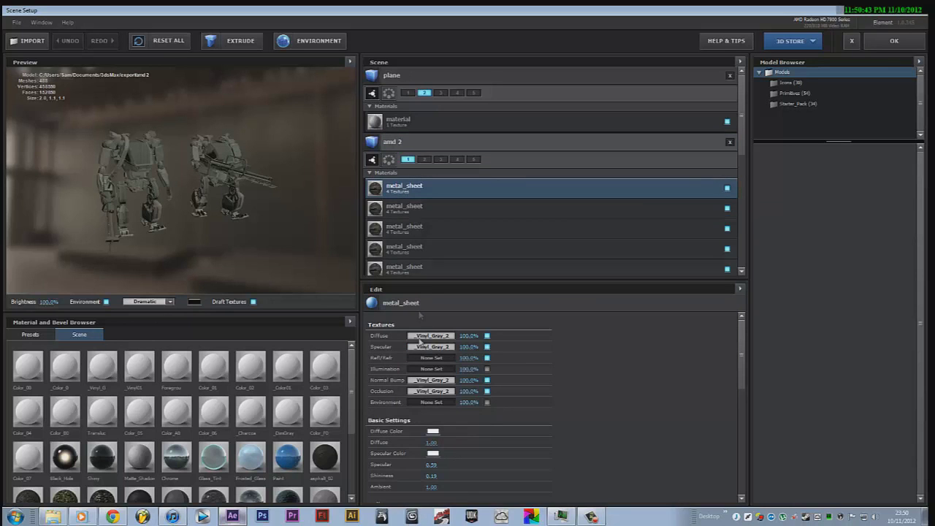
{"action": "left_click", "coordinate": [423, 402]}
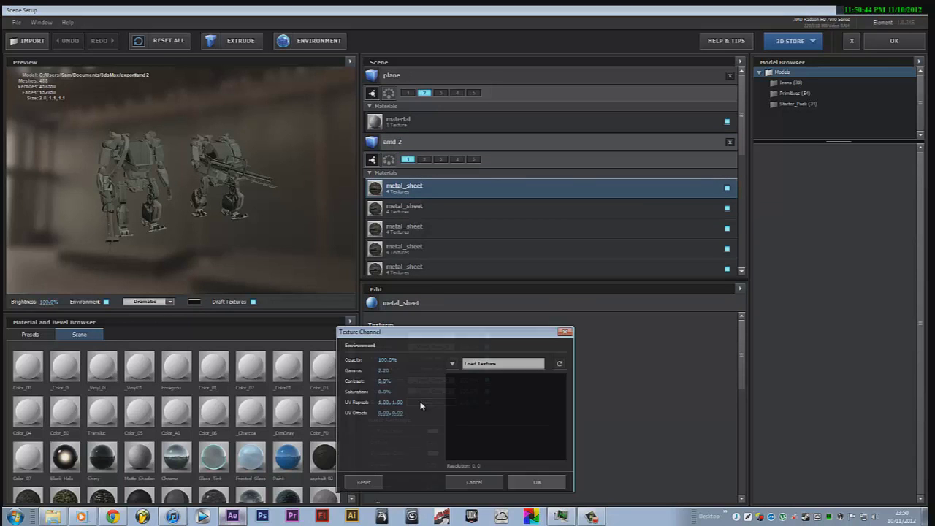
{"action": "left_click", "coordinate": [452, 363]}
{"action": "left_click", "coordinate": [488, 316]}
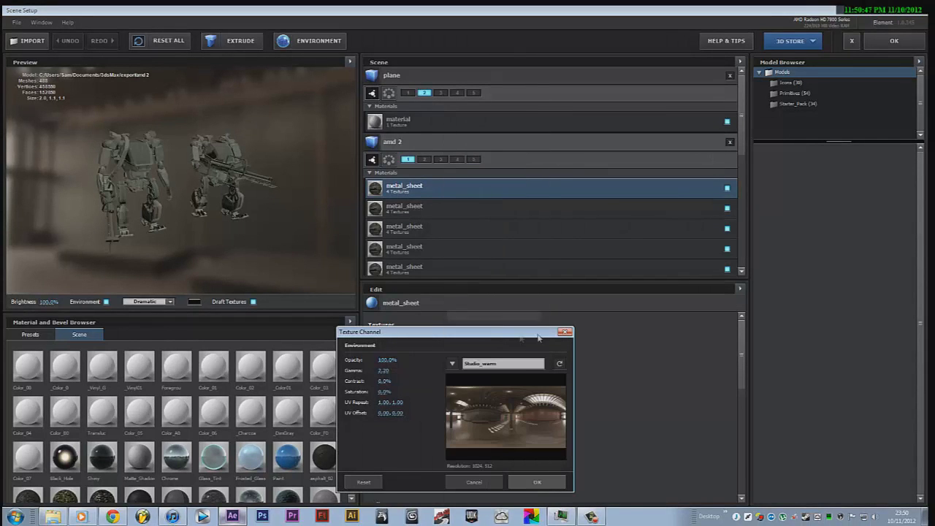
{"action": "left_click", "coordinate": [523, 481]}
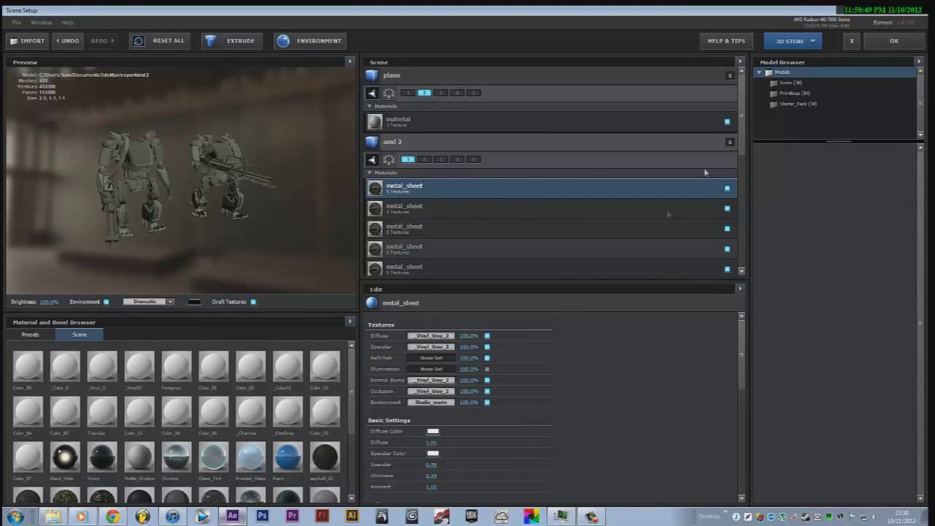
{"action": "left_click", "coordinate": [852, 43]}
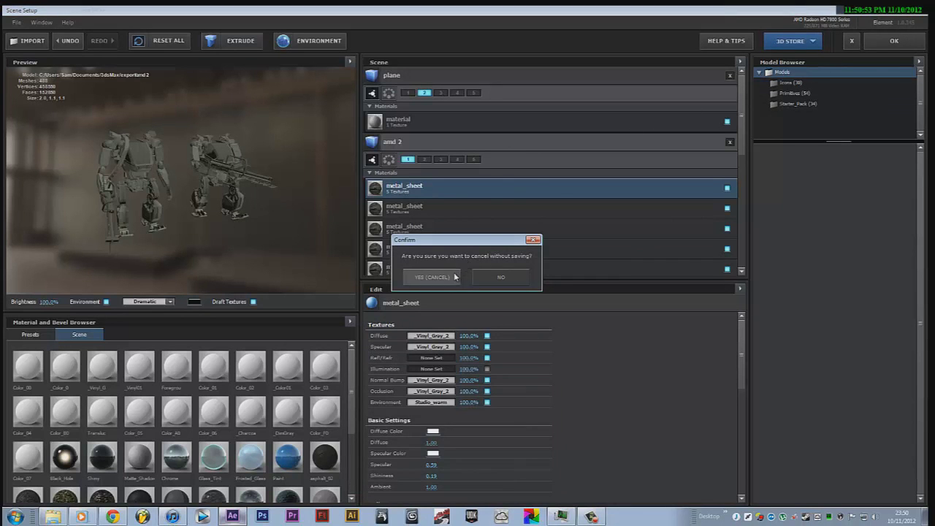
{"action": "left_click", "coordinate": [432, 276]}
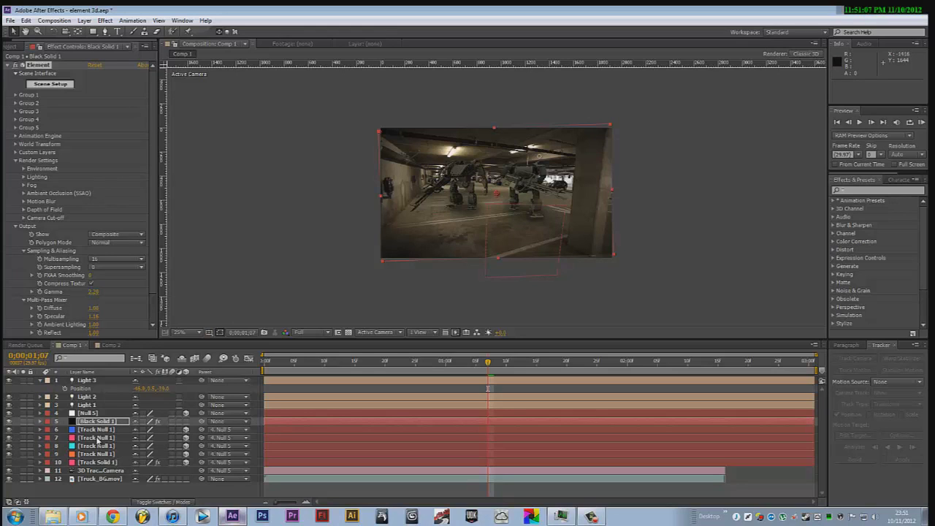
Select Light 1 and turn on the 3D tracker camera layer to reveal the floor grid.
{"action": "left_click", "coordinate": [89, 404]}
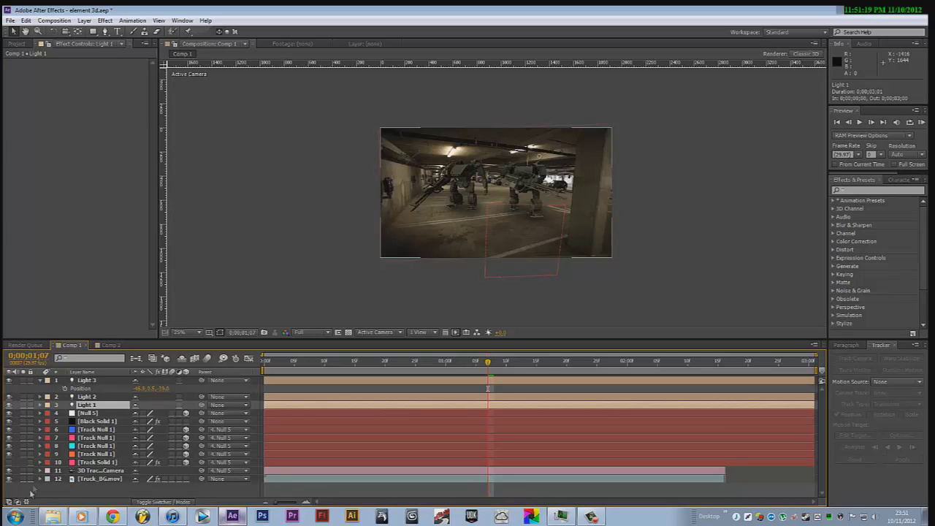
{"action": "left_click", "coordinate": [9, 470]}
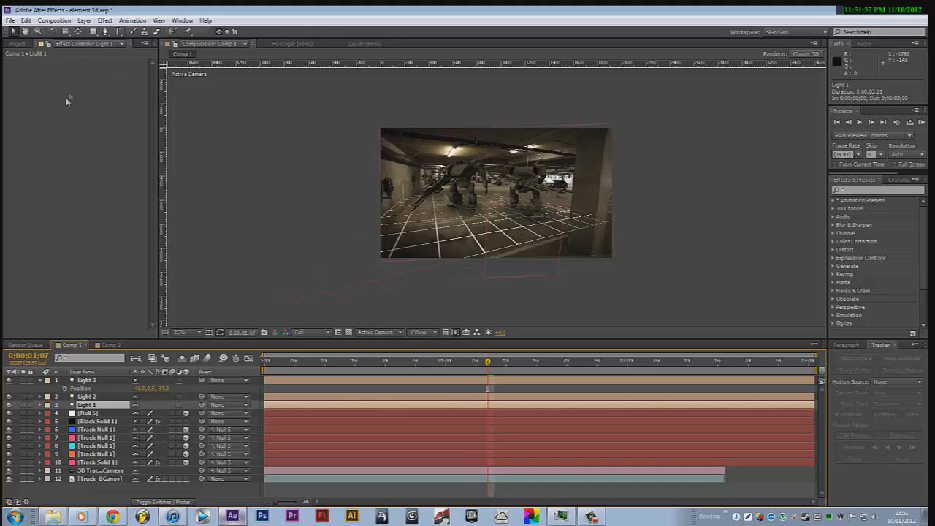
Set Black Solid 1's Element Supersampling to 2.
{"action": "left_click", "coordinate": [94, 421]}
{"action": "scroll", "coordinate": [63, 115], "scroll_direction": "down", "scroll_amount": 2}
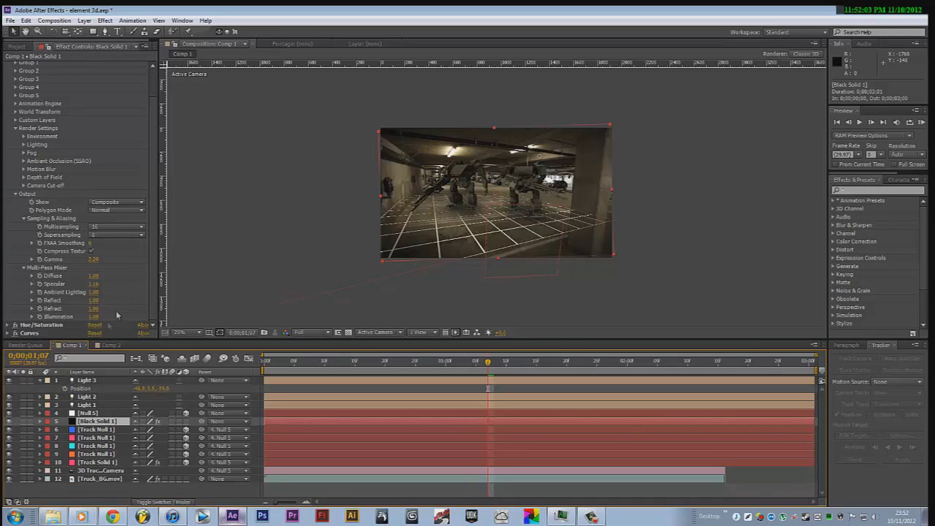
{"action": "left_click", "coordinate": [123, 228]}
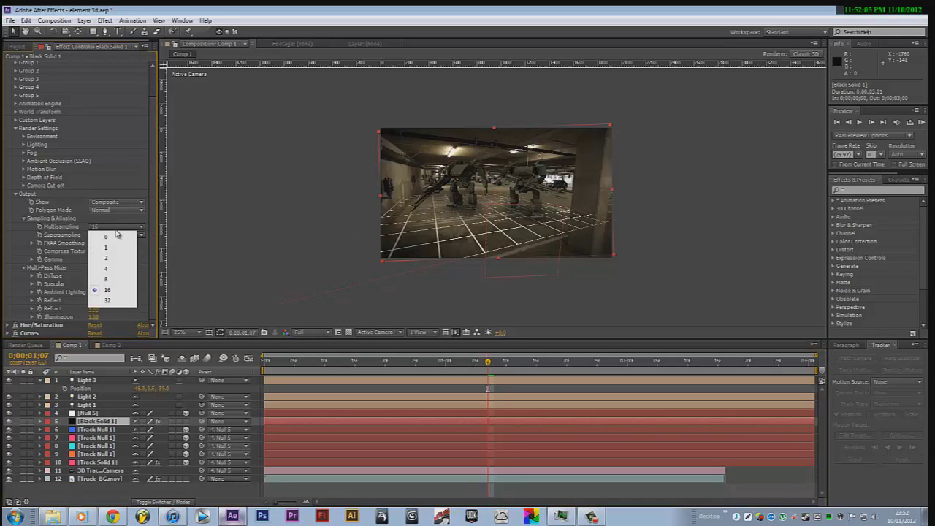
{"action": "left_click", "coordinate": [140, 236]}
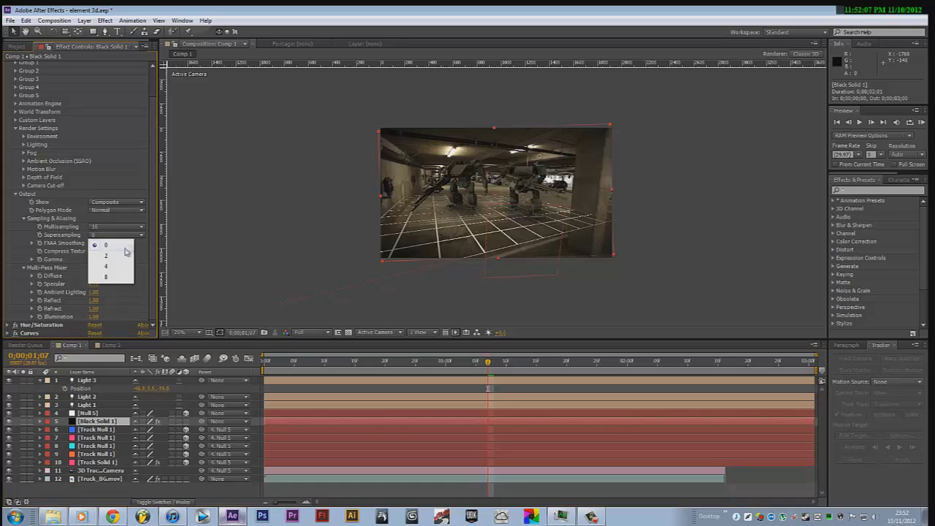
{"action": "left_click", "coordinate": [122, 255]}
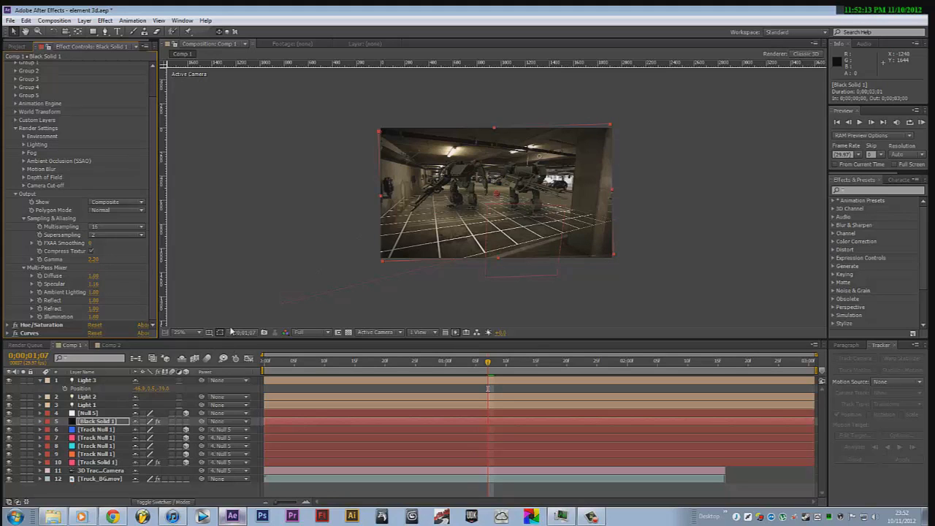
Add Comp 1 to the Render Queue and return to its timeline.
{"action": "left_click", "coordinate": [53, 21]}
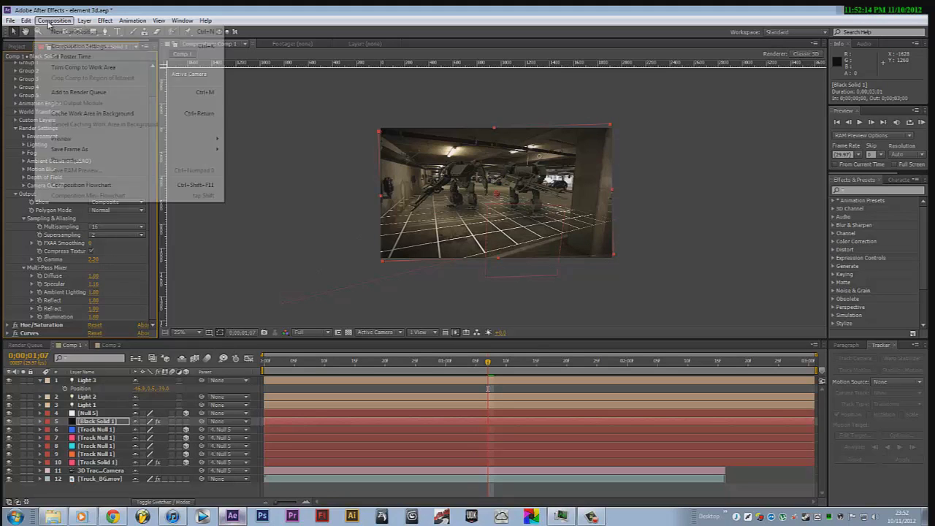
{"action": "left_click", "coordinate": [126, 93]}
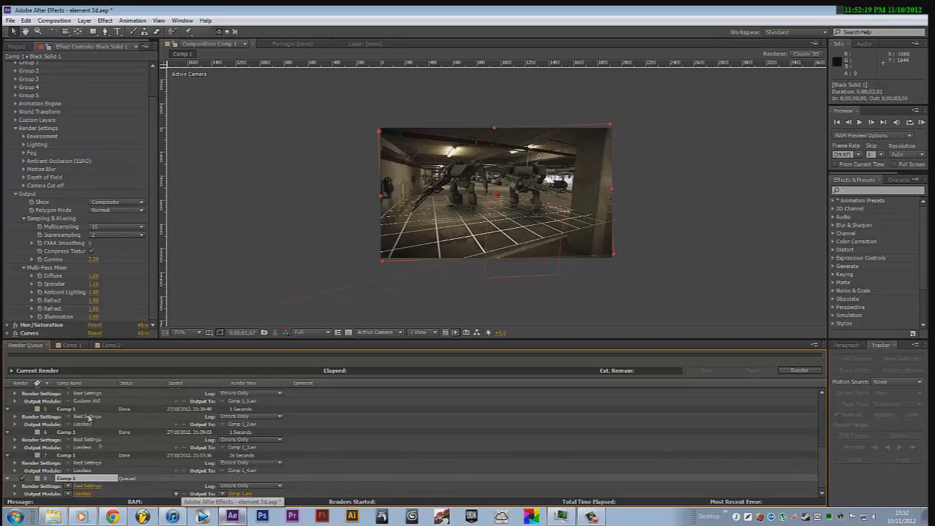
{"action": "scroll", "coordinate": [97, 276], "scroll_direction": "down", "scroll_amount": 2}
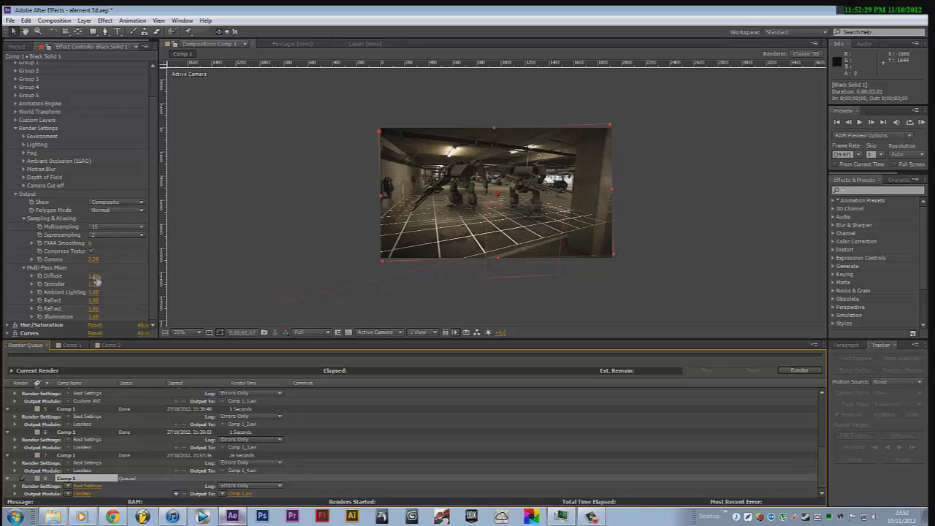
{"action": "key", "text": "backslash"}
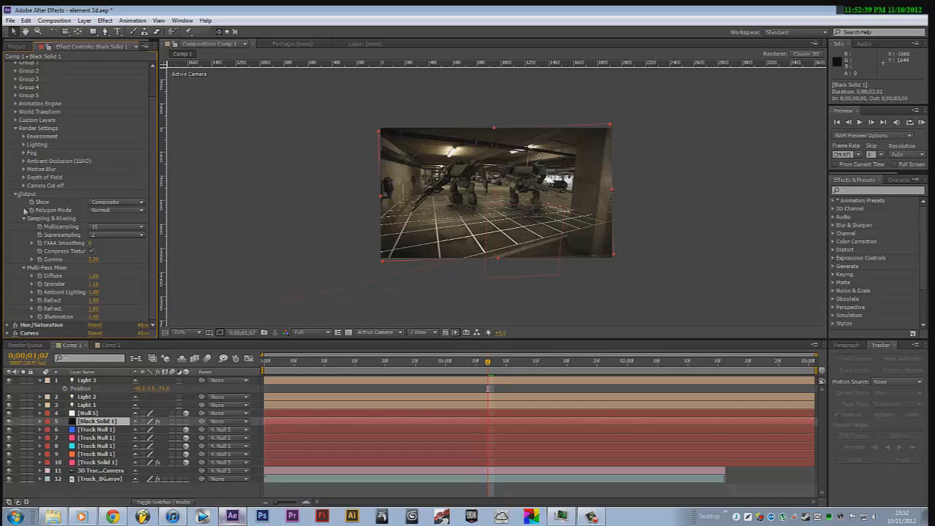
Collapse the Element effect settings and jump the playhead to 0;00;00;00.
{"action": "scroll", "coordinate": [25, 303], "scroll_direction": "up", "scroll_amount": 2}
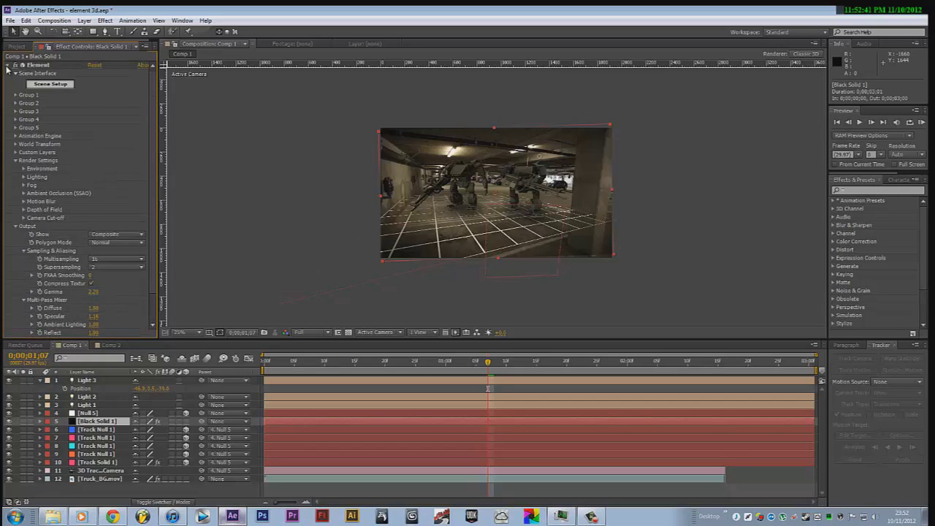
{"action": "left_click", "coordinate": [8, 65]}
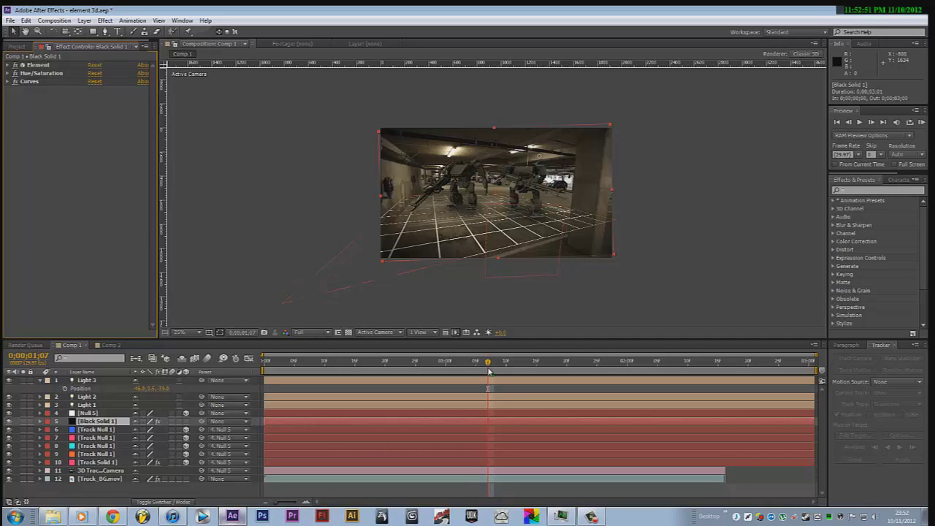
{"action": "left_click_drag", "start_coordinate": [488, 365], "coordinate": [447, 373]}
{"action": "key", "text": "Home"}
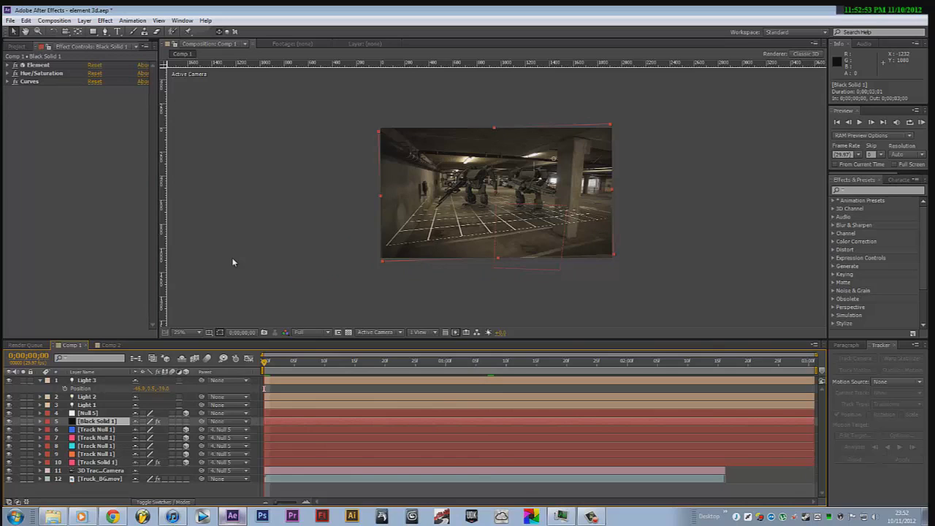